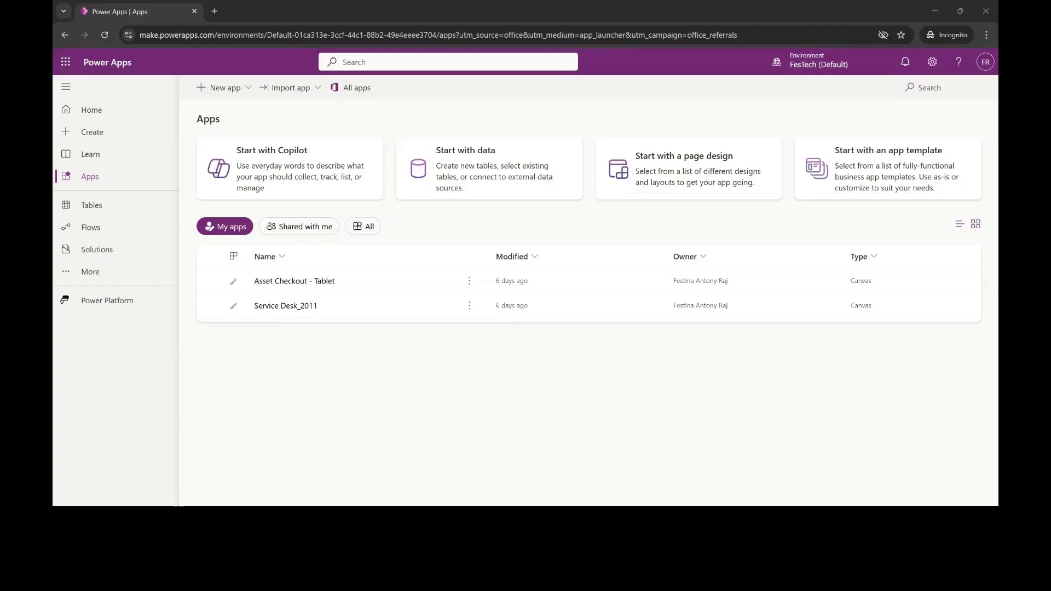
Open the Power Apps environment picker to see which environments are available
left_click(819, 64)
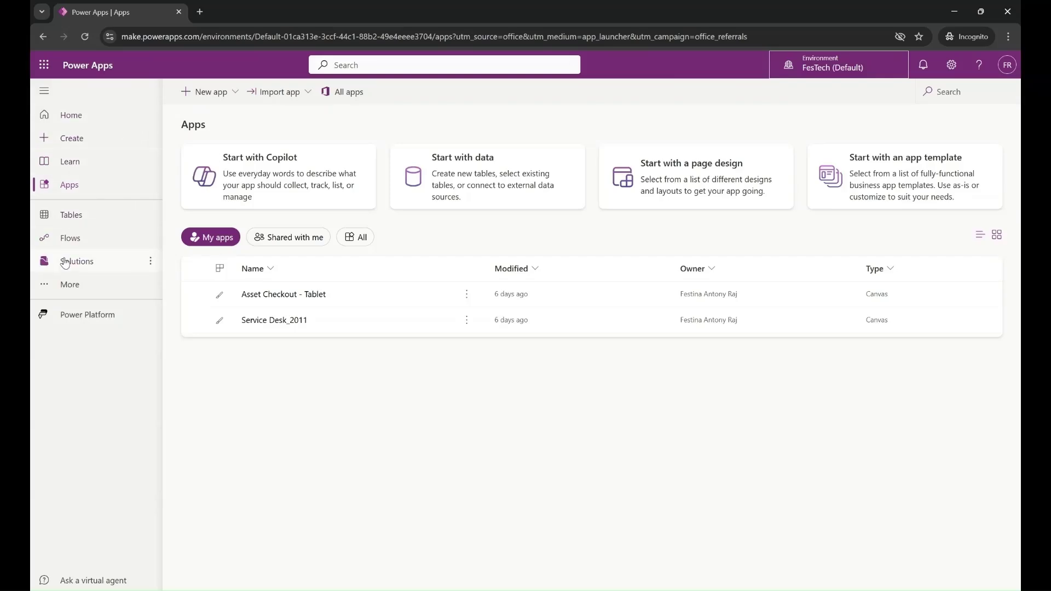
Show and dismiss the extra navigation items, then reopen the environment picker listing only FesTech (Default)
left_click(98, 289)
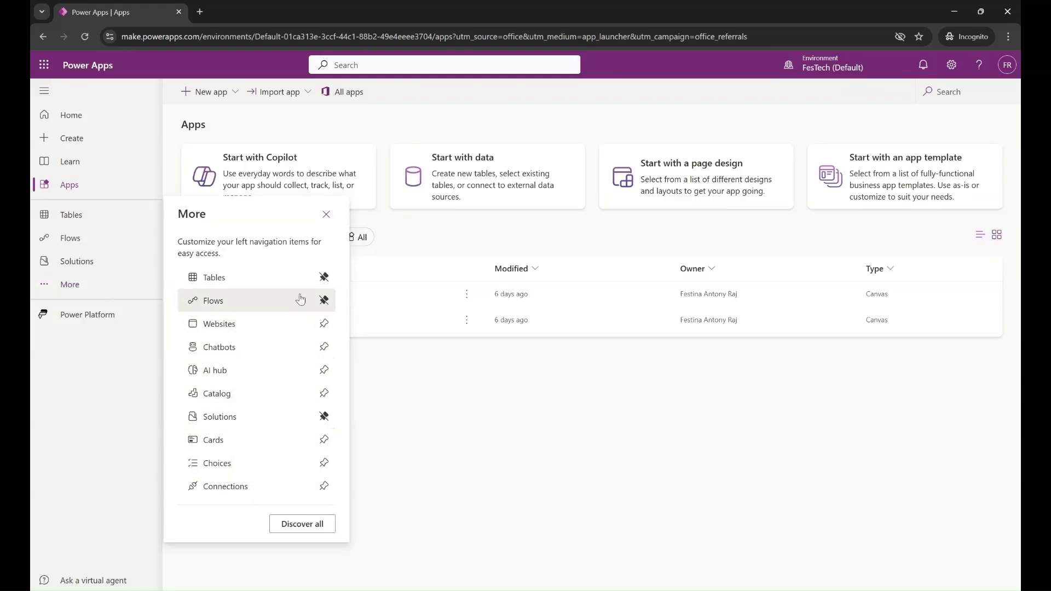
left_click(387, 391)
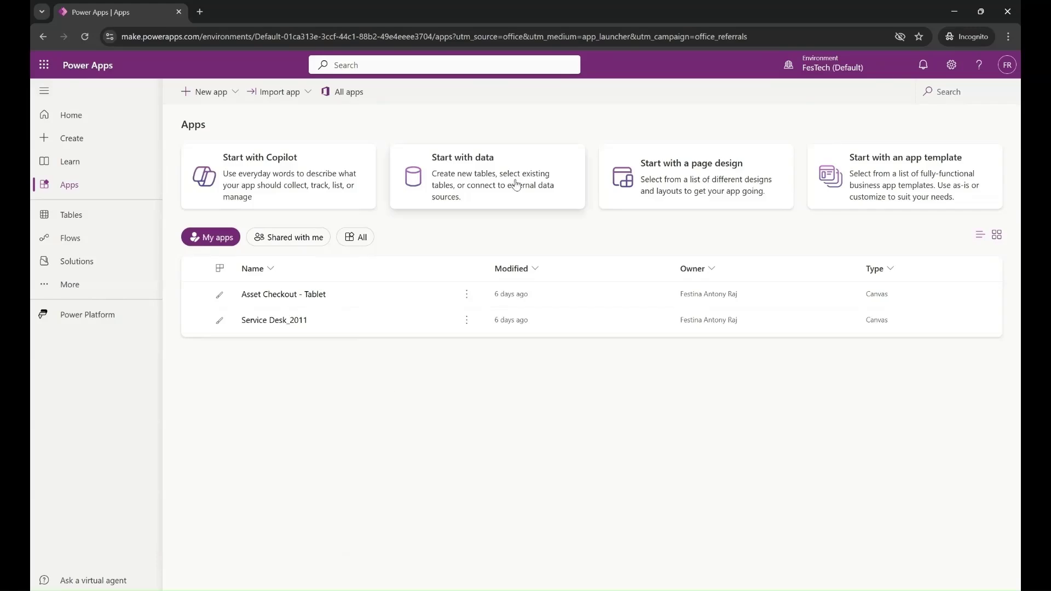
left_click(818, 70)
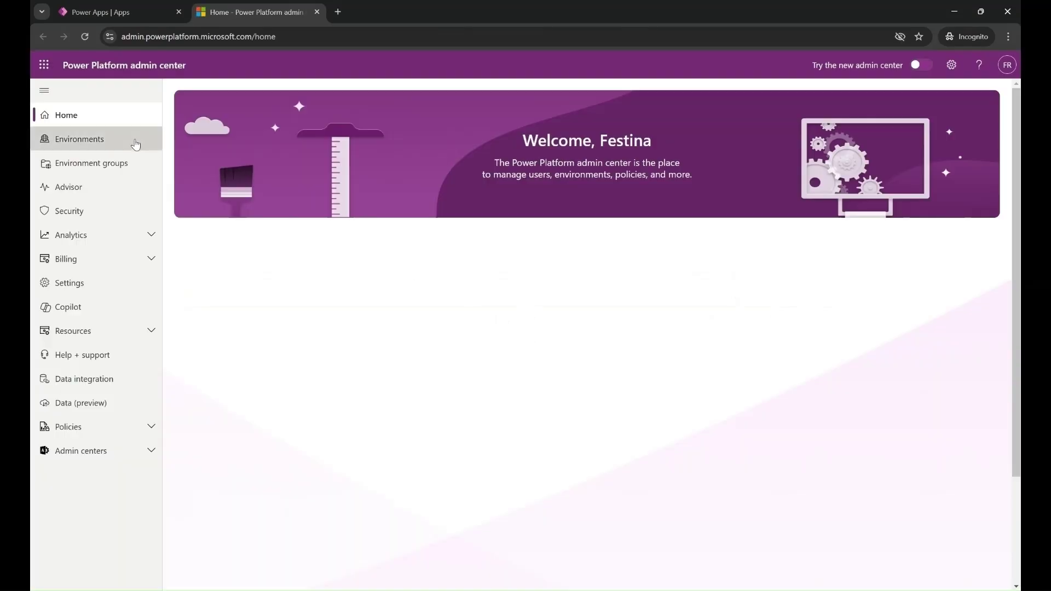
Rename the FesTech (Default) environment to 'Personal Productivity' and save it
left_click(134, 144)
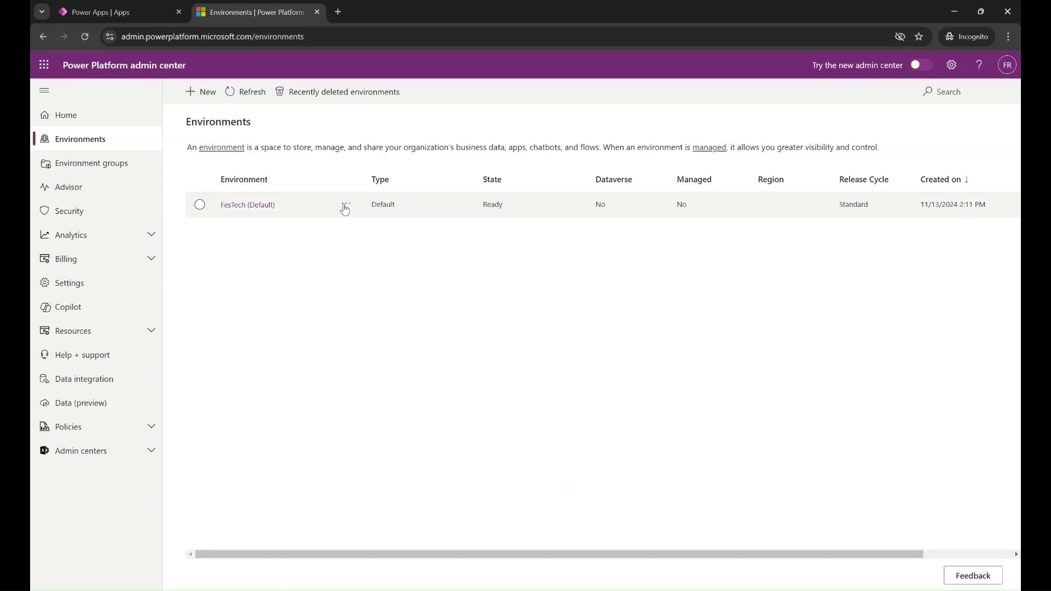
left_click(260, 207)
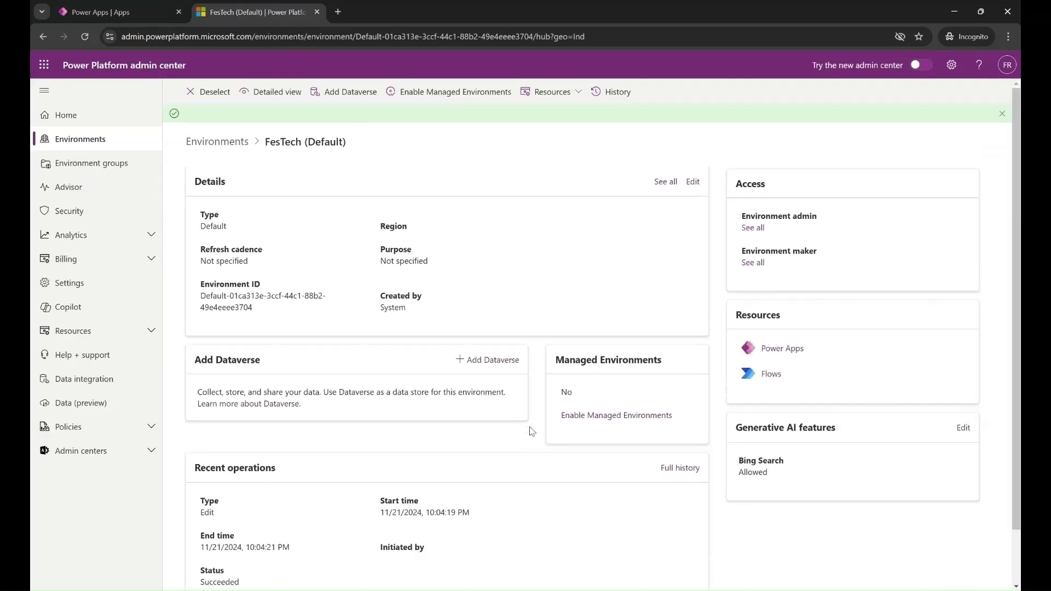
left_click(694, 183)
left_click(915, 122)
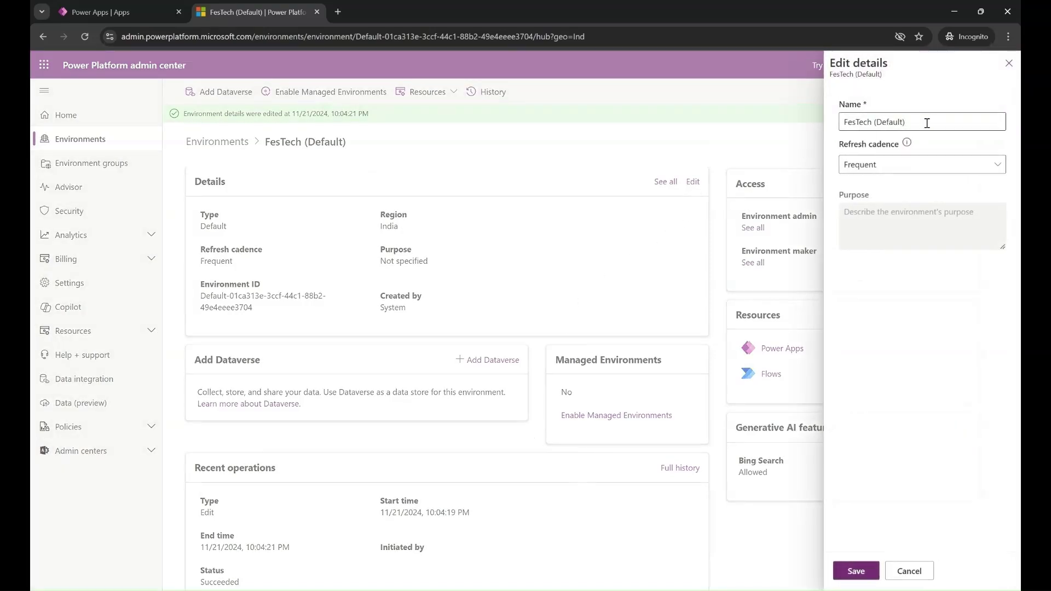
left_click_drag(927, 122, 750, 114)
type("Per")
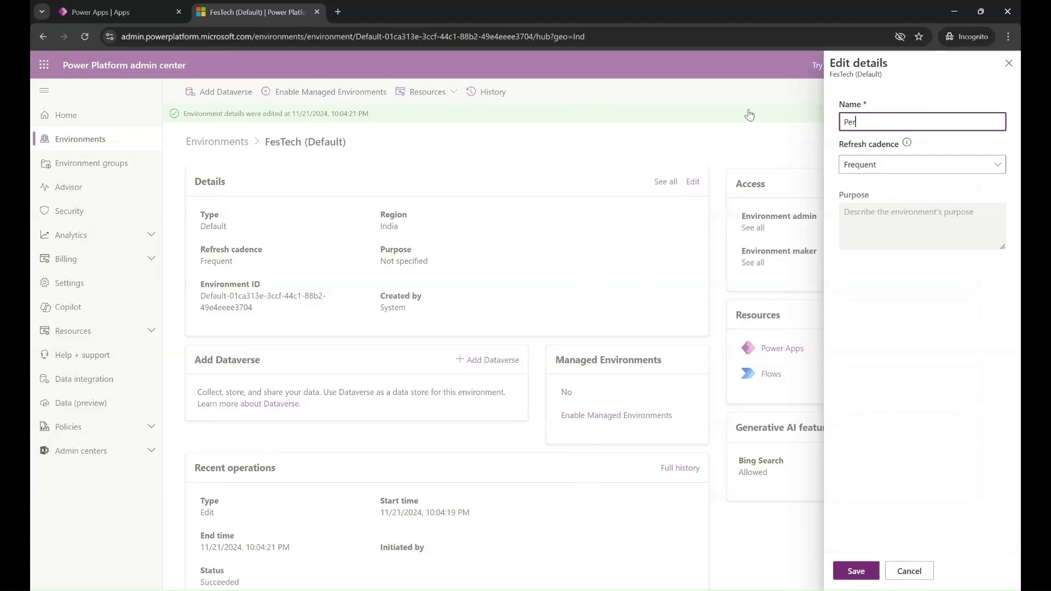
type("sonal Produc")
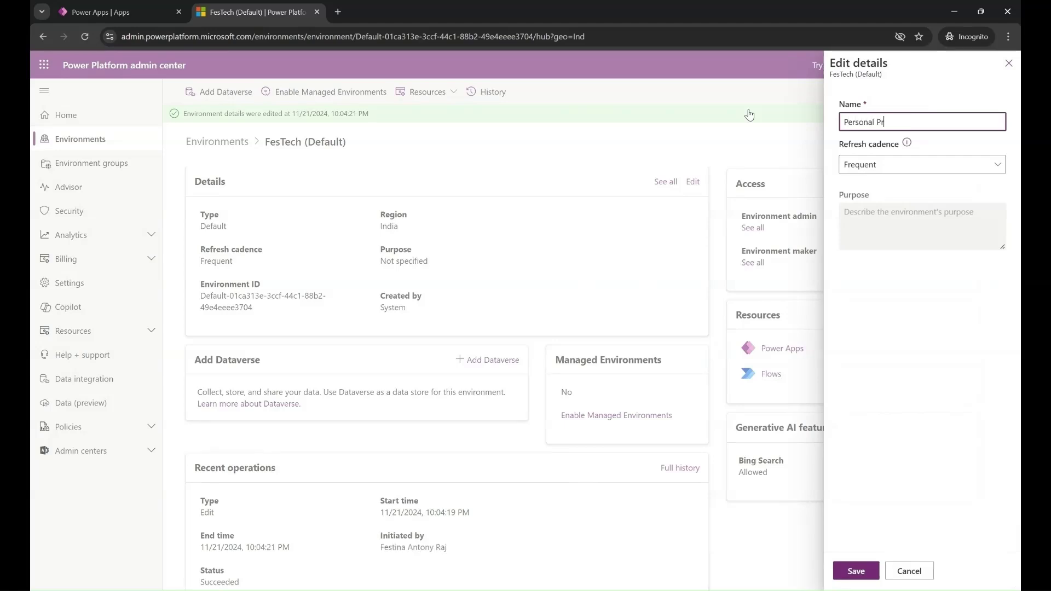
type("tivity")
left_click(856, 571)
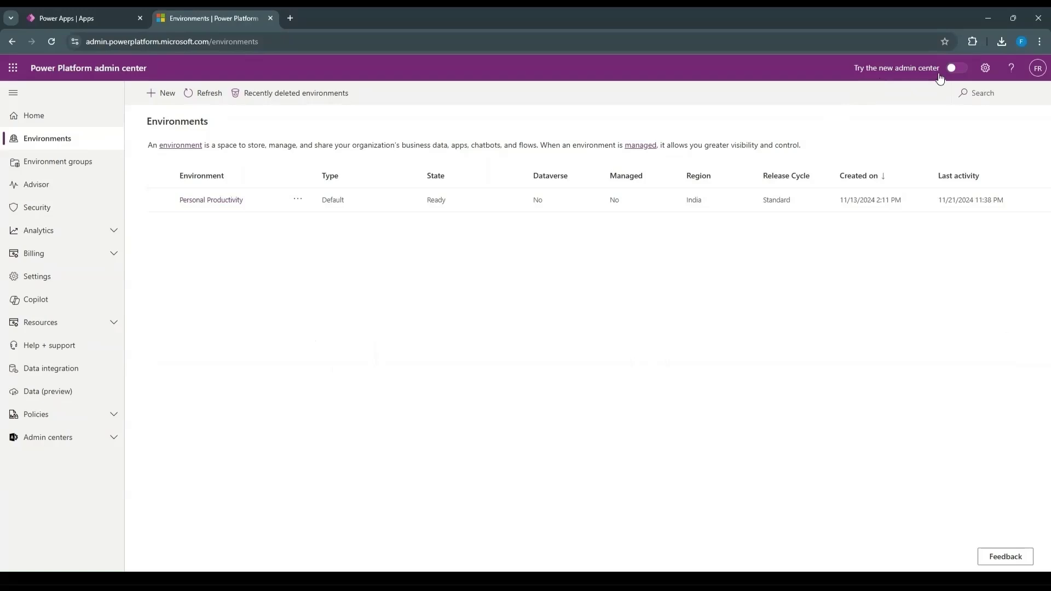
Turn on the new admin center layout and return to the Environments list
left_click(957, 69)
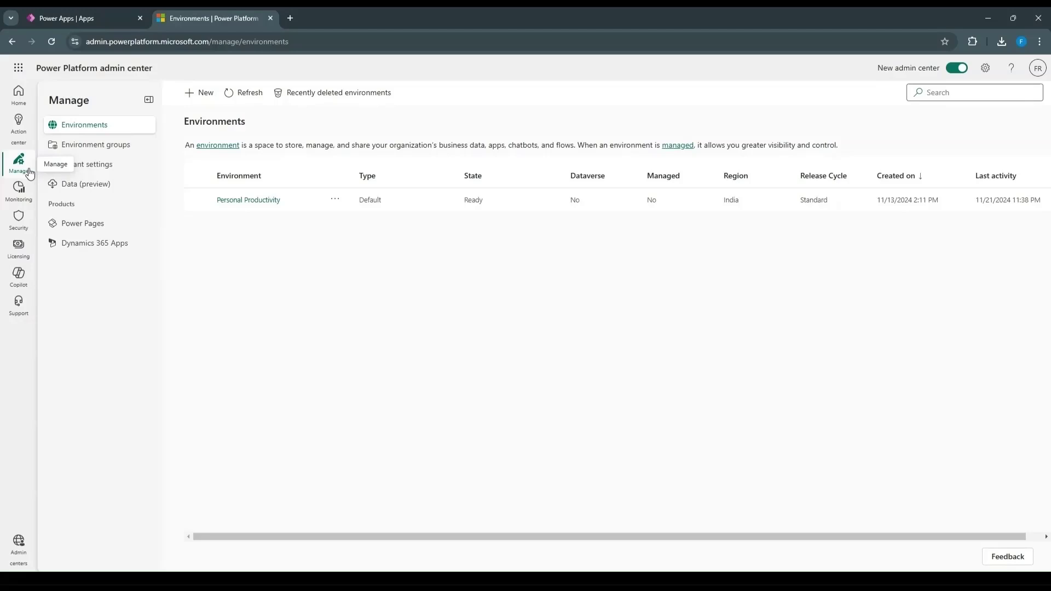
left_click(131, 130)
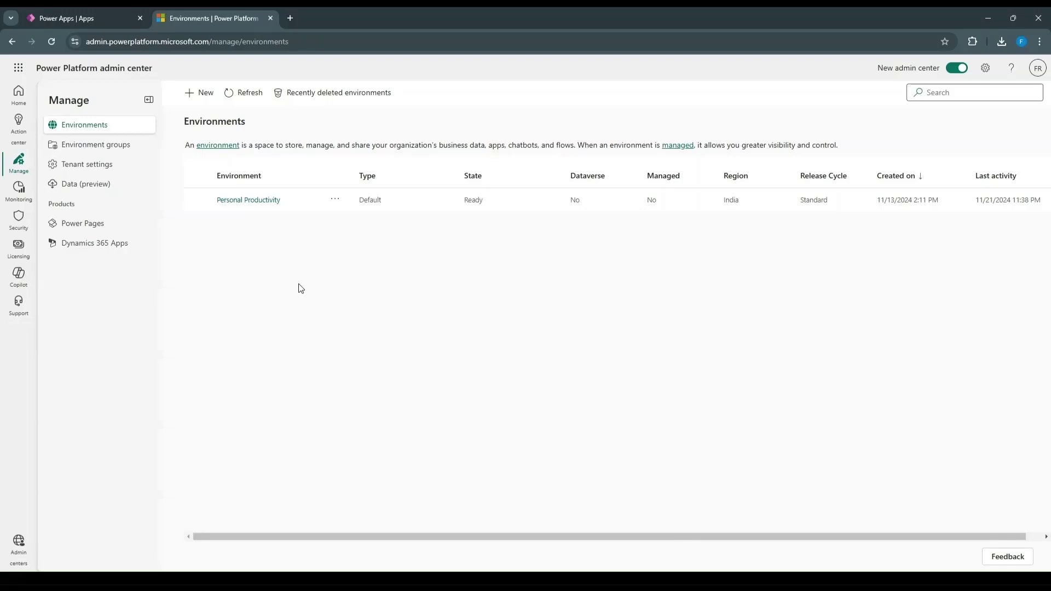
Start a new environment named FEST-DEV with group set to None
left_click(202, 93)
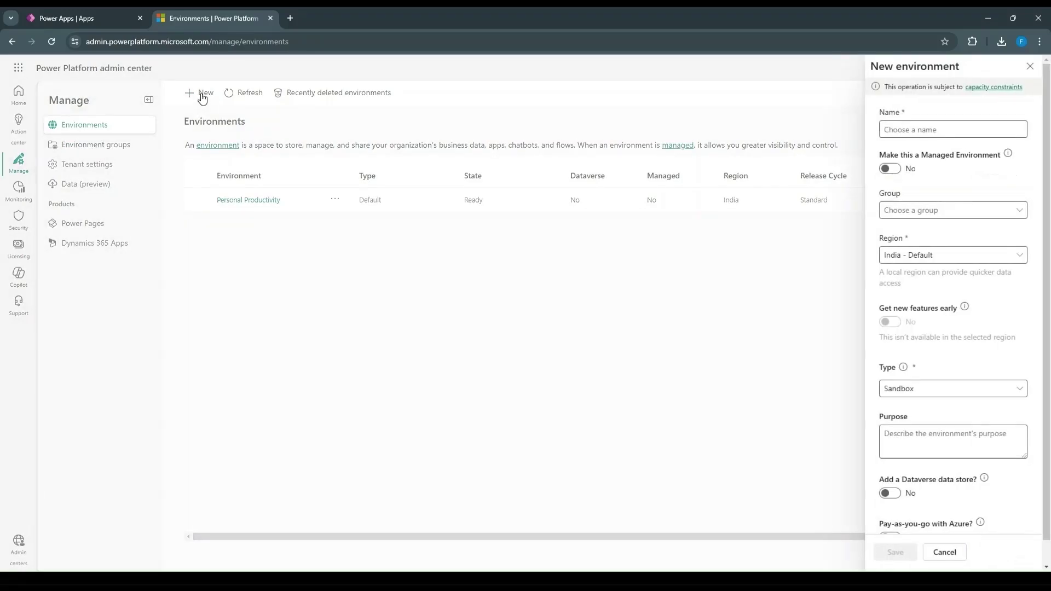
left_click(987, 128)
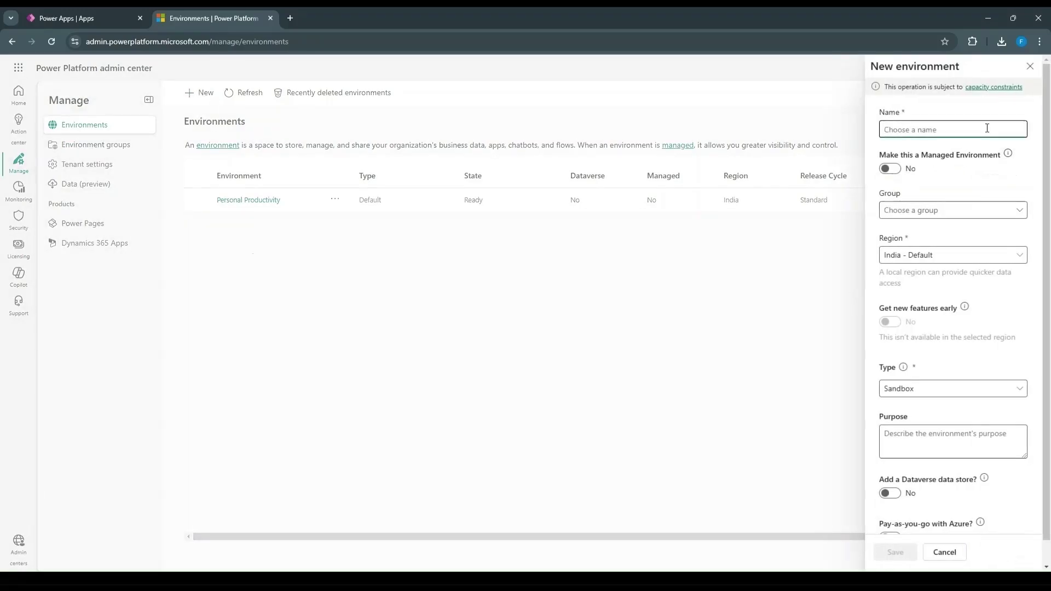
left_click(968, 162)
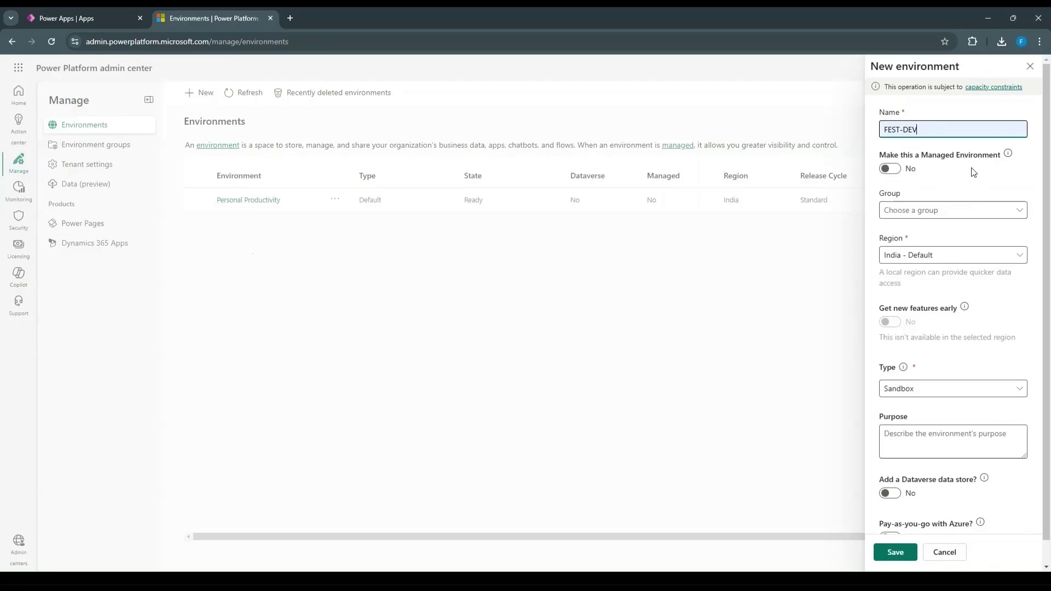
left_click(1010, 214)
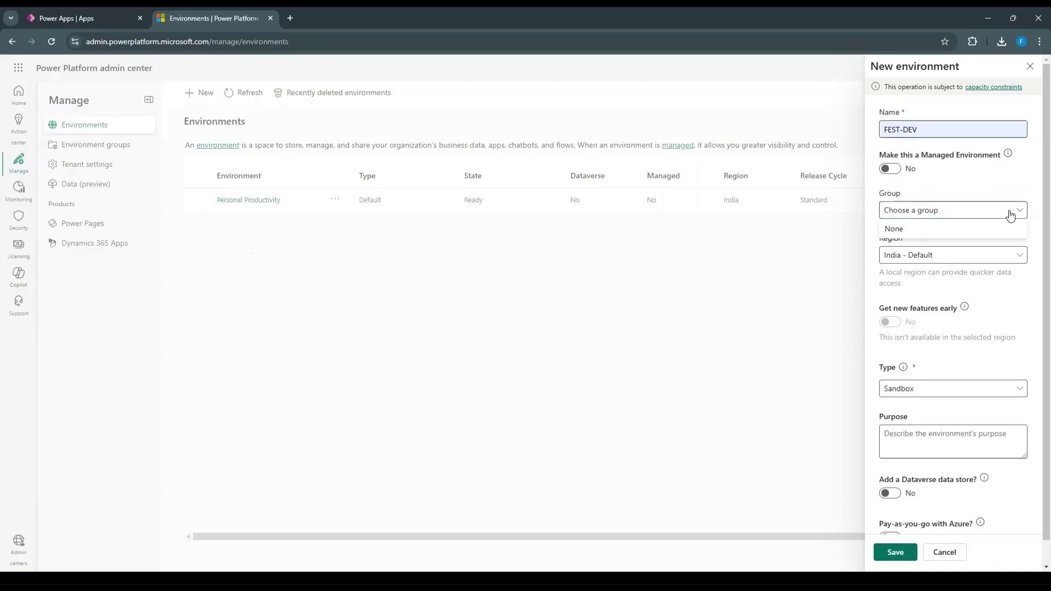
left_click(1003, 229)
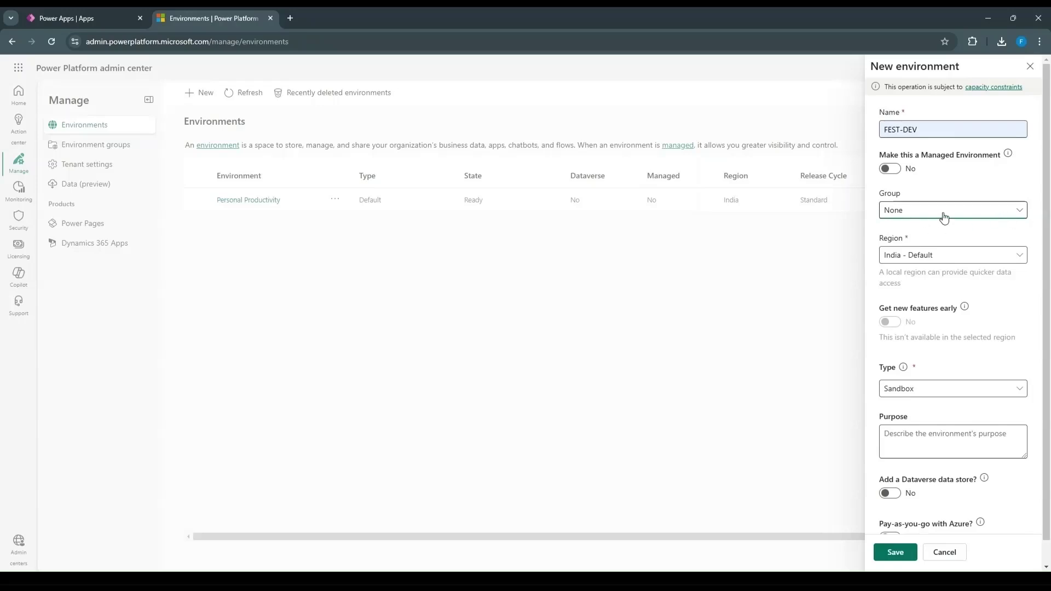
Keep region India - Default and set the environment type to Developer
left_click(1013, 253)
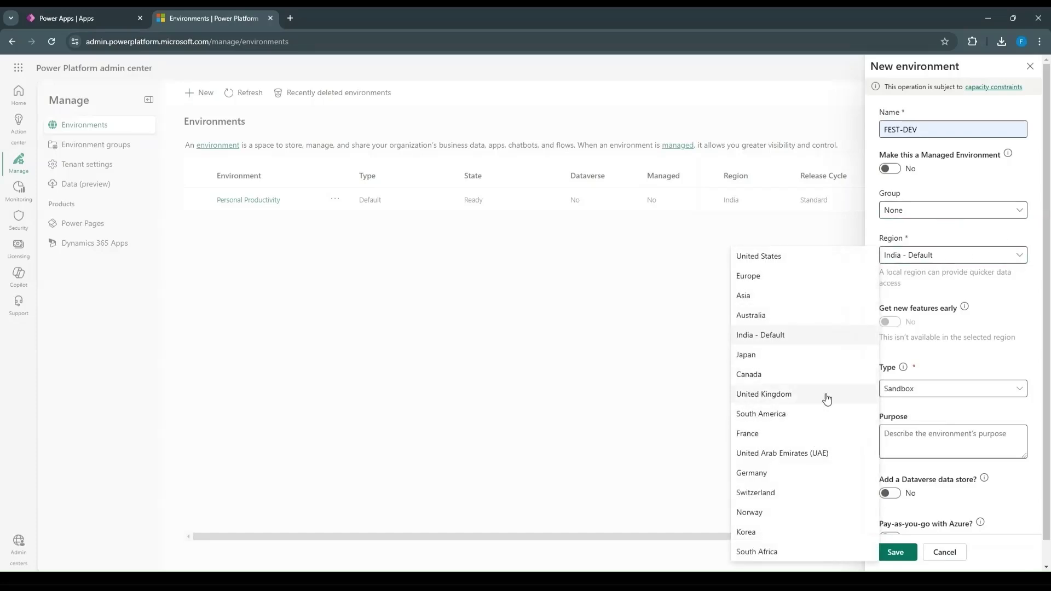
left_click(804, 336)
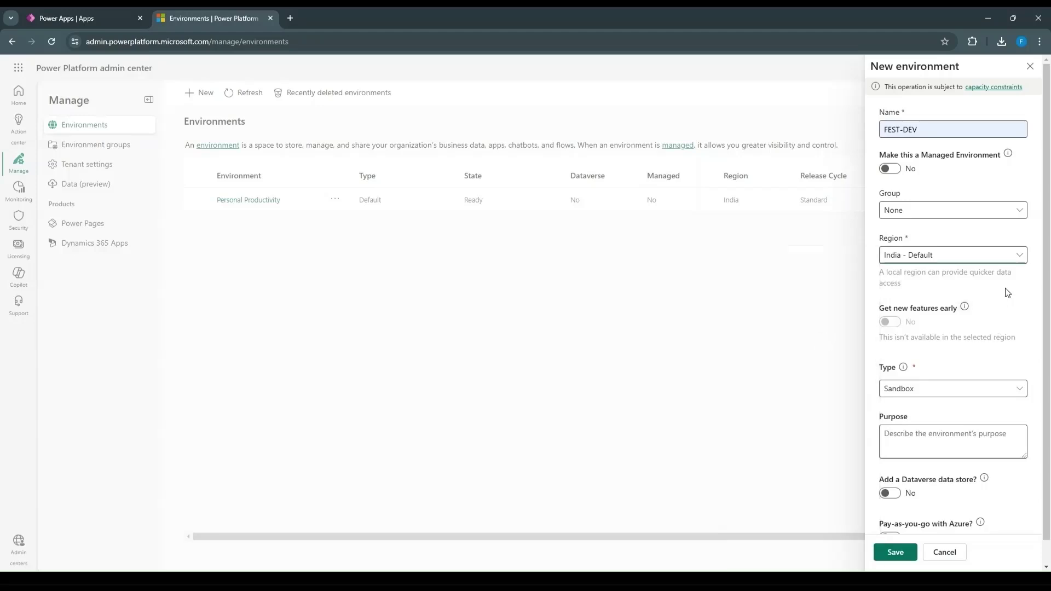
scroll(1007, 292, "down", 1)
left_click(1017, 369)
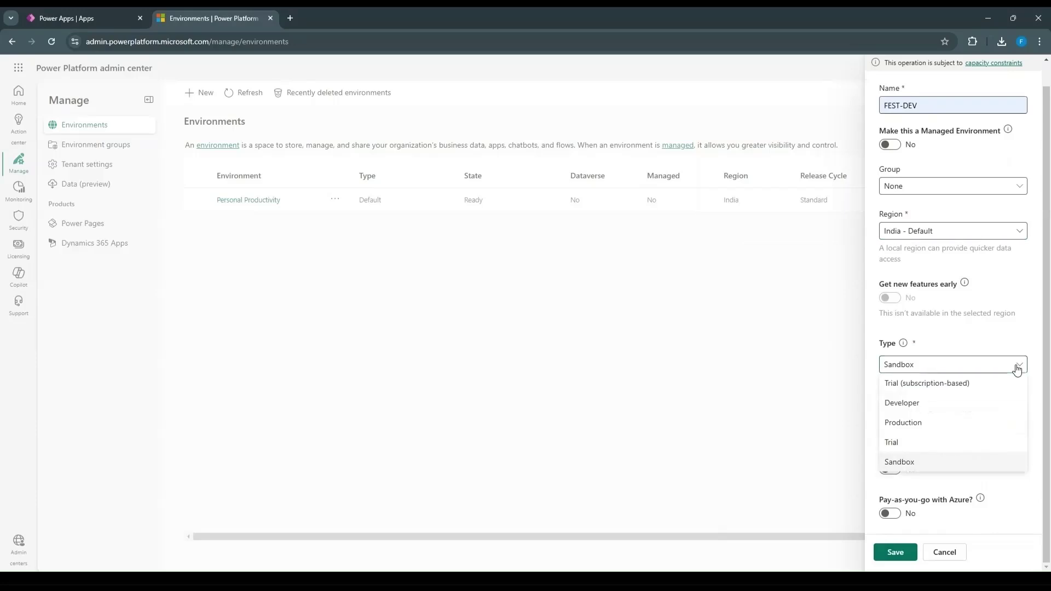
left_click(957, 404)
scroll(948, 411, "down", 2)
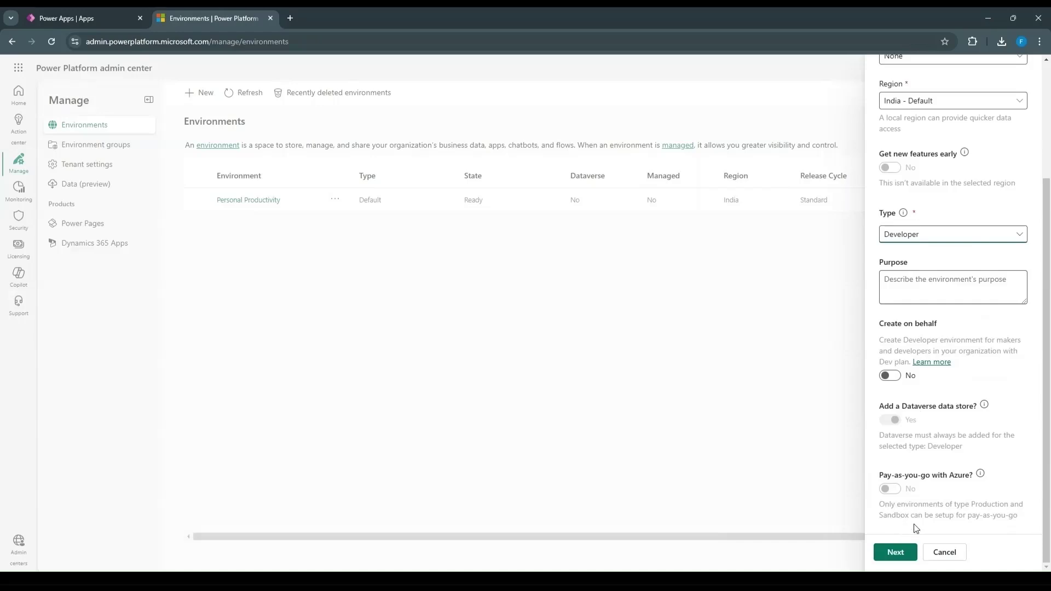
Create FEST-DEV with the default Dataverse settings and refresh until it shows Ready
left_click(901, 553)
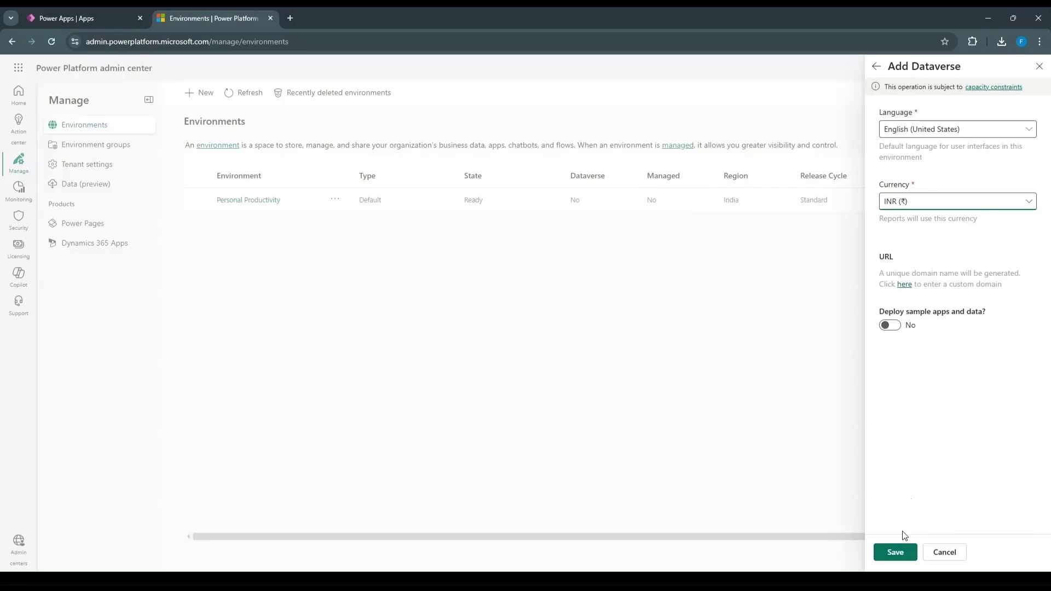
left_click(903, 554)
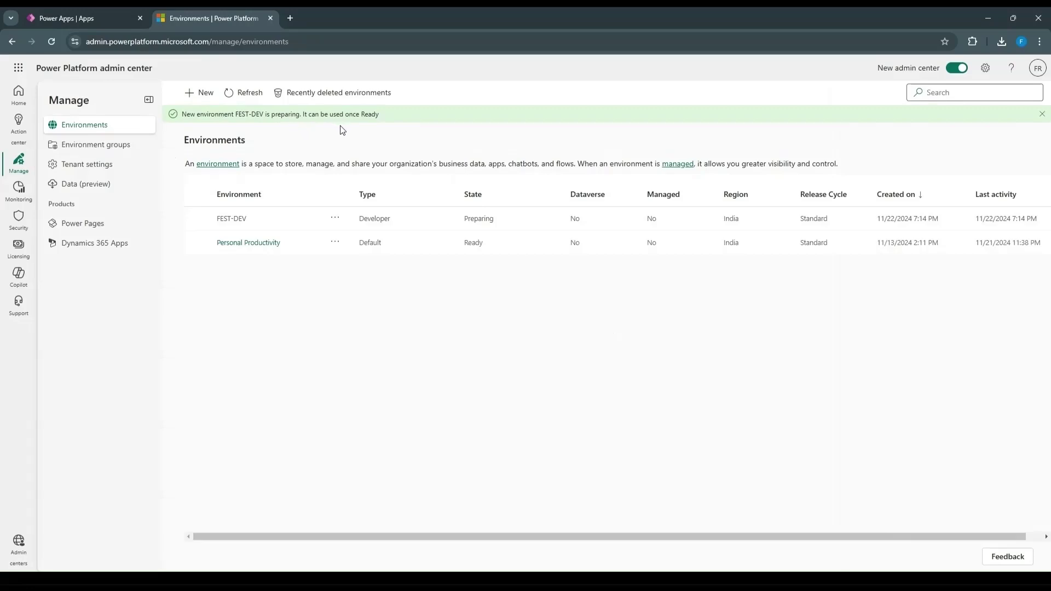
left_click(53, 43)
Reload Power Apps and make FEST-DEV its current environment
left_click(100, 13)
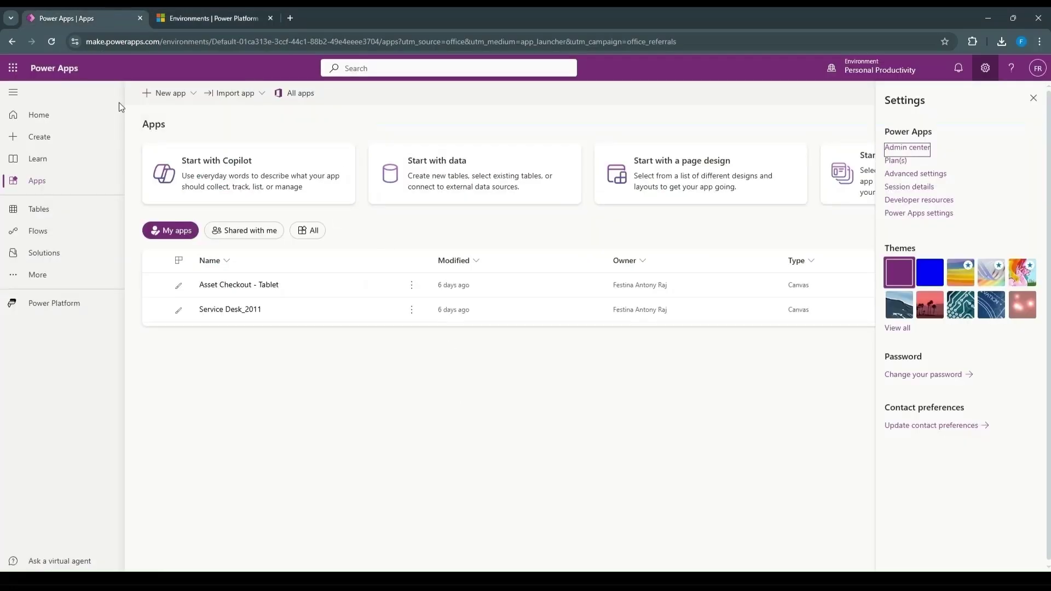
left_click(52, 41)
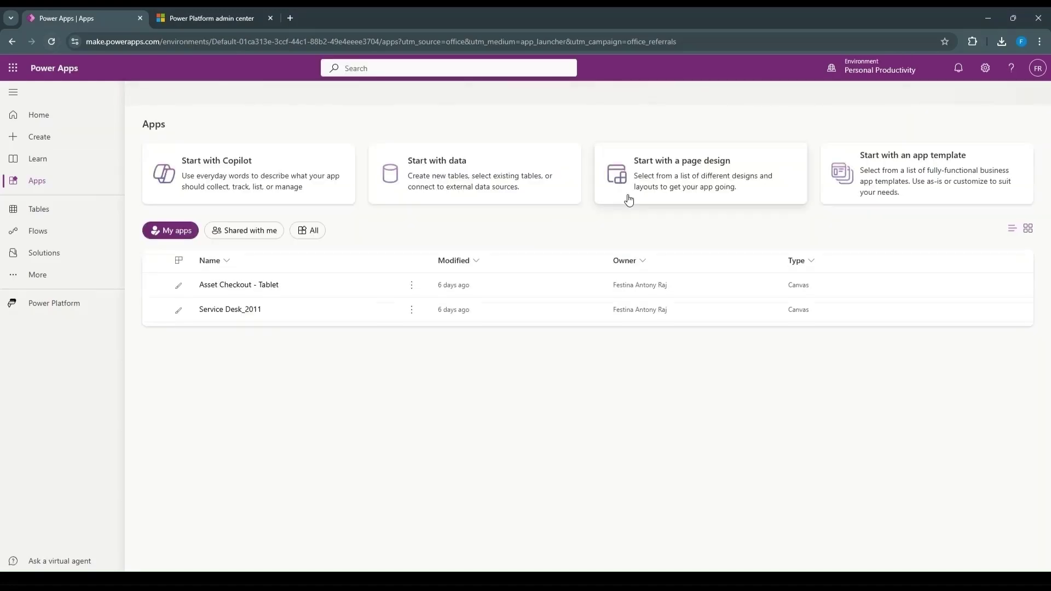
left_click(918, 71)
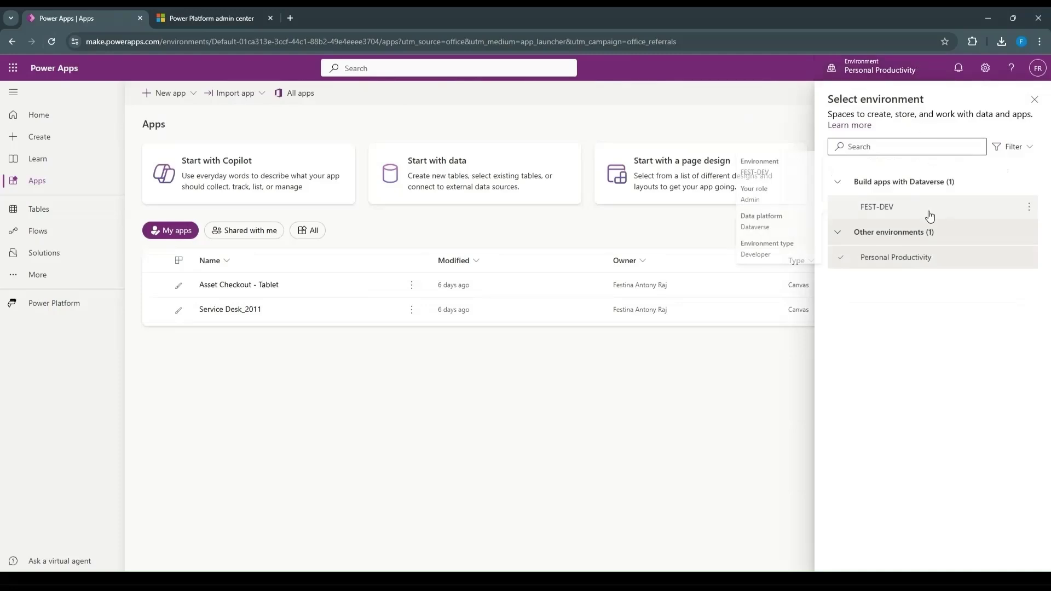
left_click(929, 216)
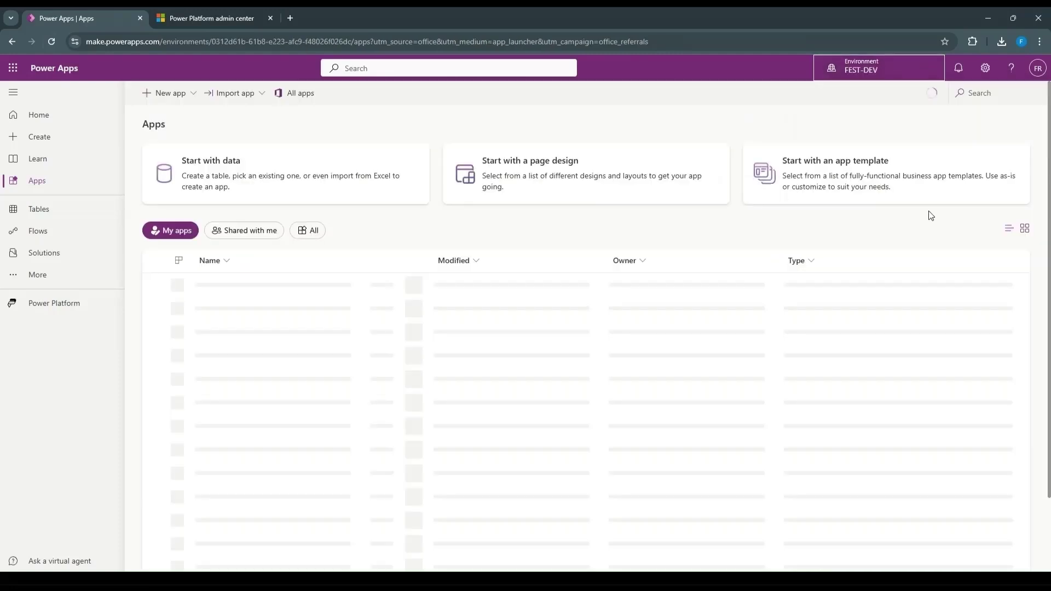